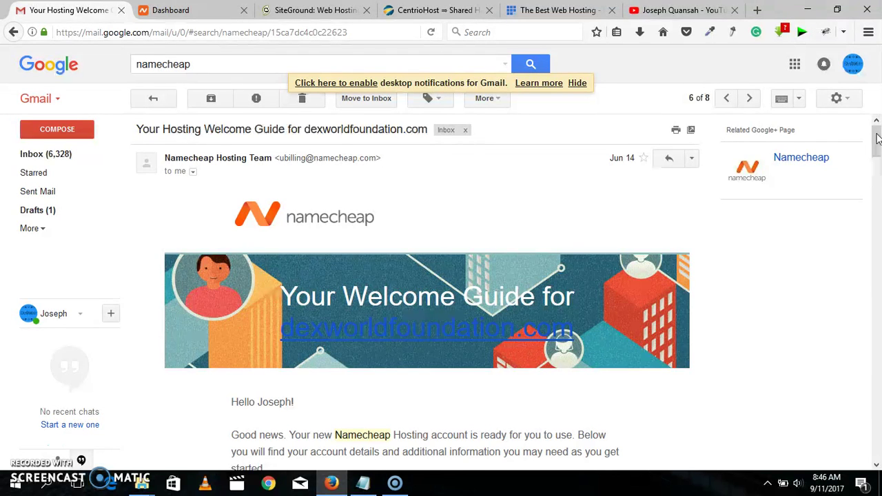
Step: Examine the nameserver section of the Namecheap hosting welcome email, including the NS1 and NS2 entries
left_click(877, 138)
left_click_drag(877, 138, 878, 108)
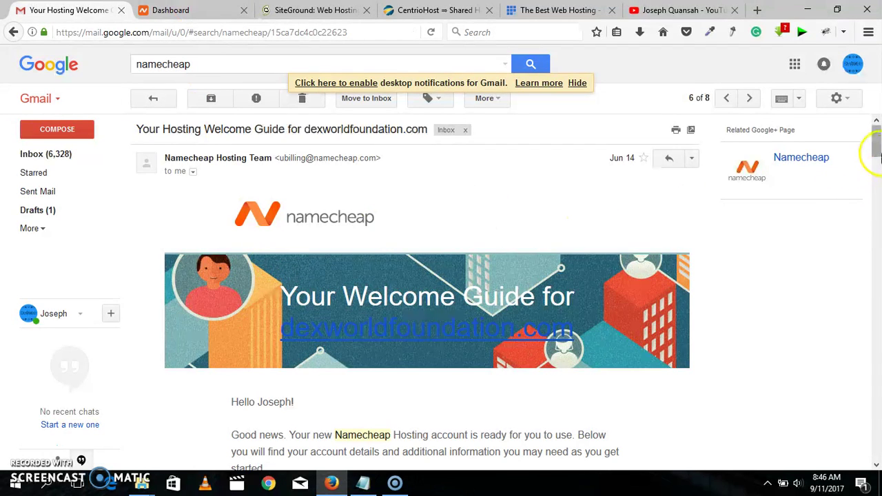
left_click(880, 185)
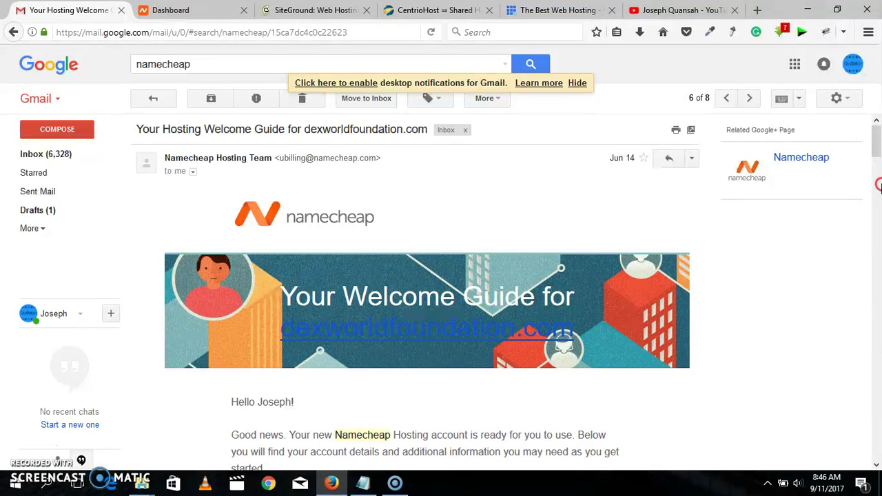
left_click_drag(875, 141, 878, 257)
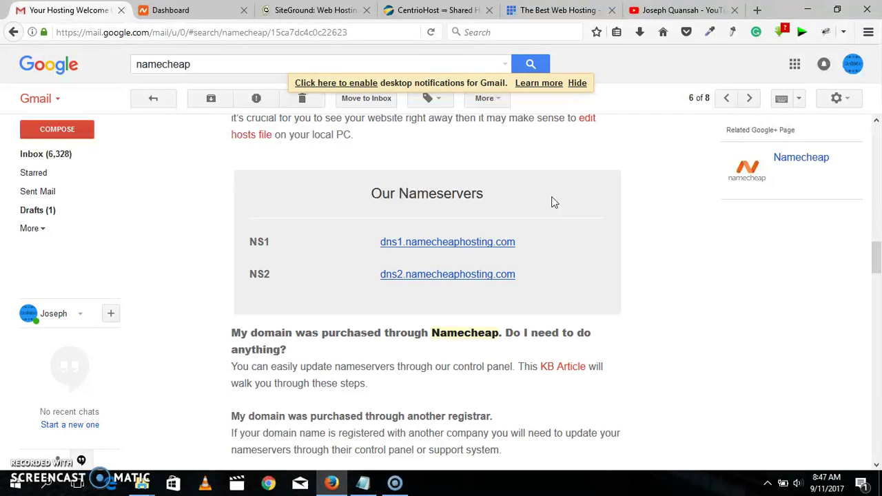
left_click(102, 112)
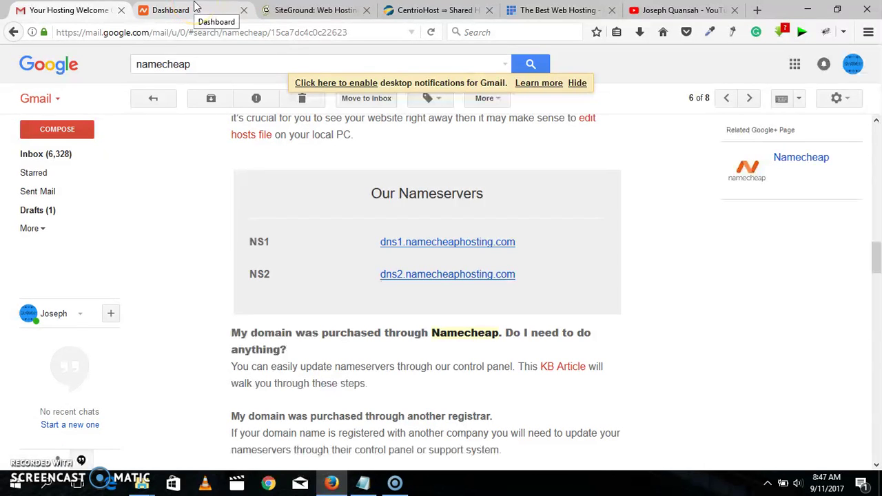
left_click(482, 199)
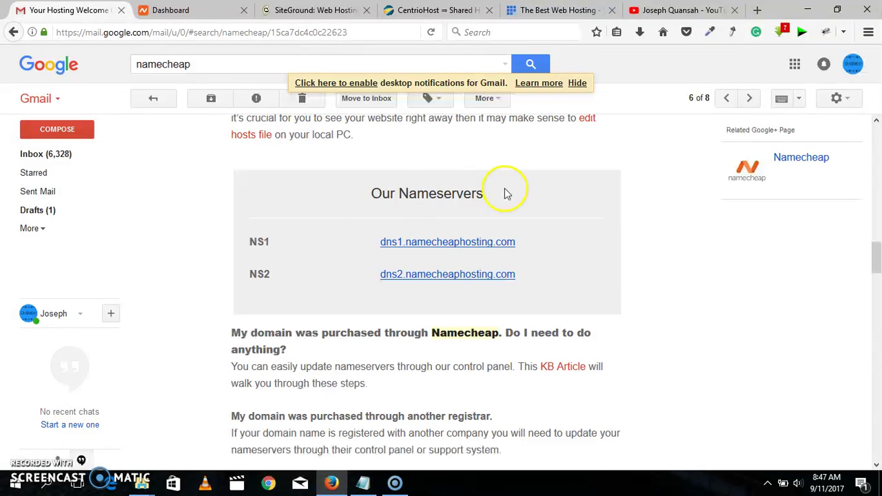
left_click_drag(518, 243, 379, 245)
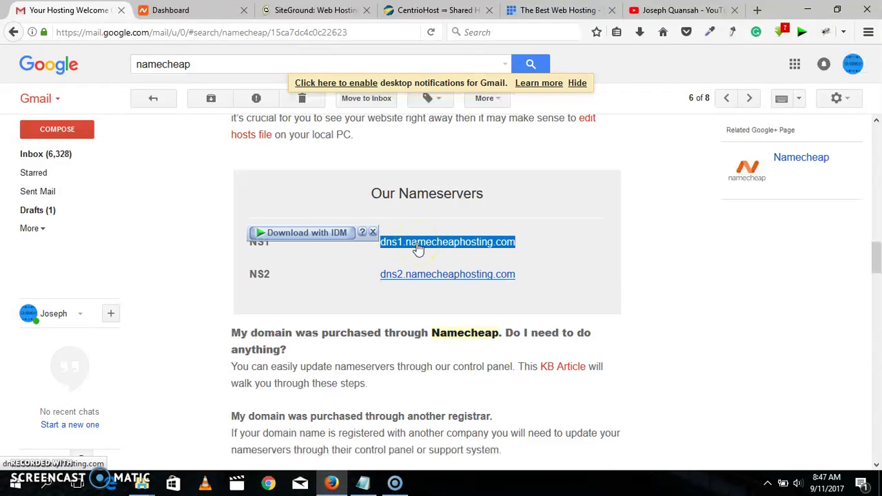
left_click(372, 233)
left_click(341, 266)
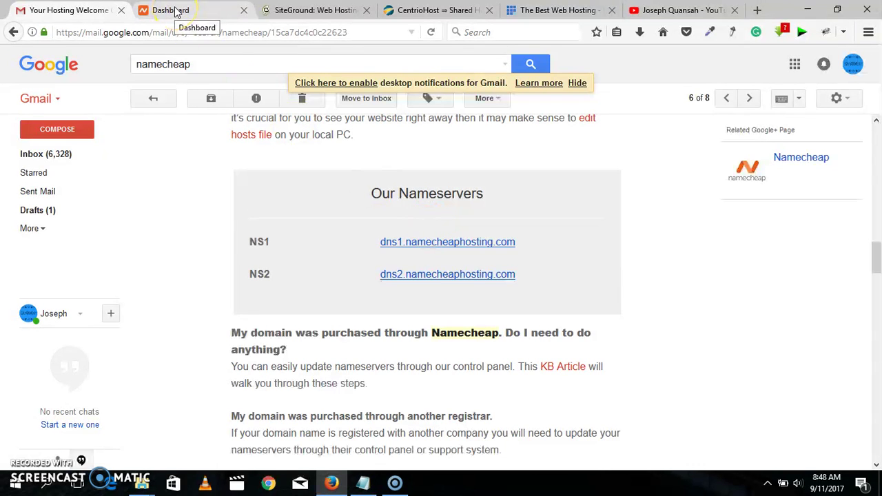
Step: Open the server214.web-hosting.com/cpanel link from the cPanel Access section of the welcome email
left_click_drag(874, 252, 879, 201)
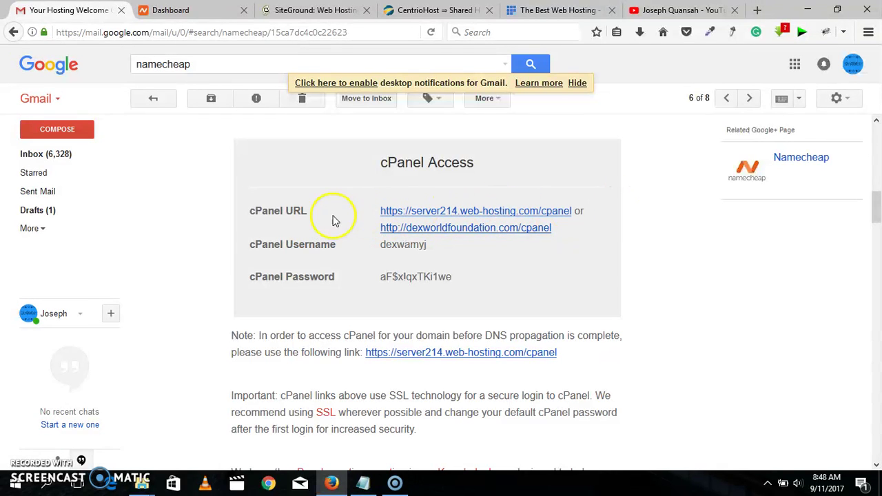
left_click(570, 219)
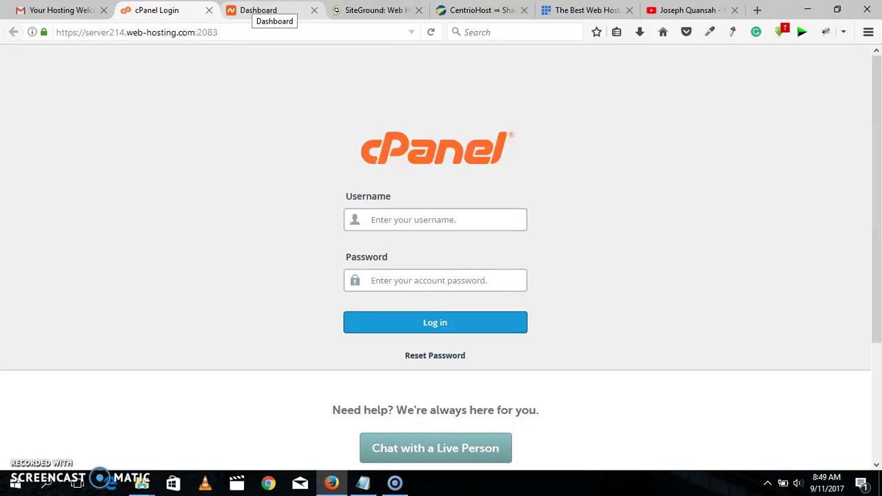
Step: Load dexworldfoundation.com/cpanel in place of the Namecheap Dashboard page
left_click(261, 10)
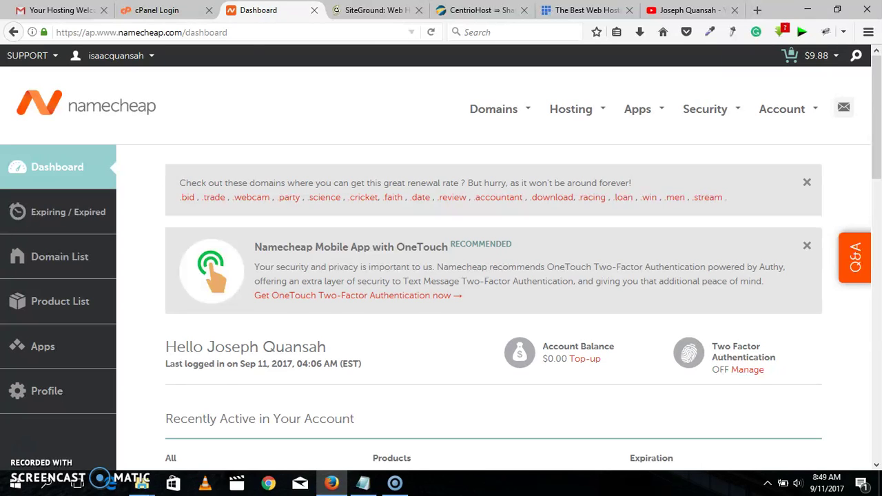
left_click(243, 29)
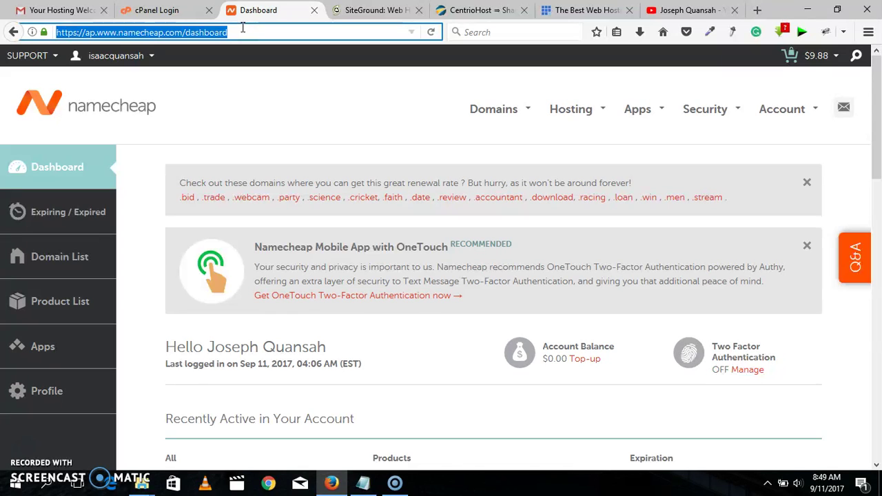
type("de")
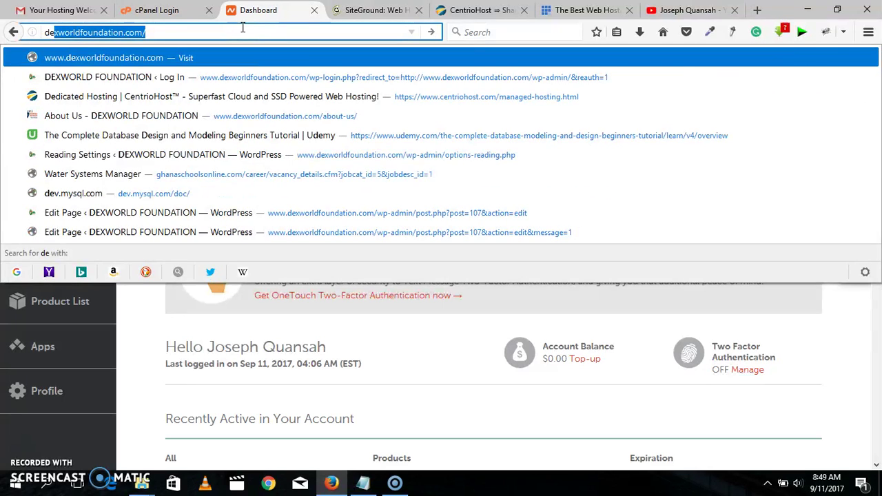
key("Right")
type("cpa")
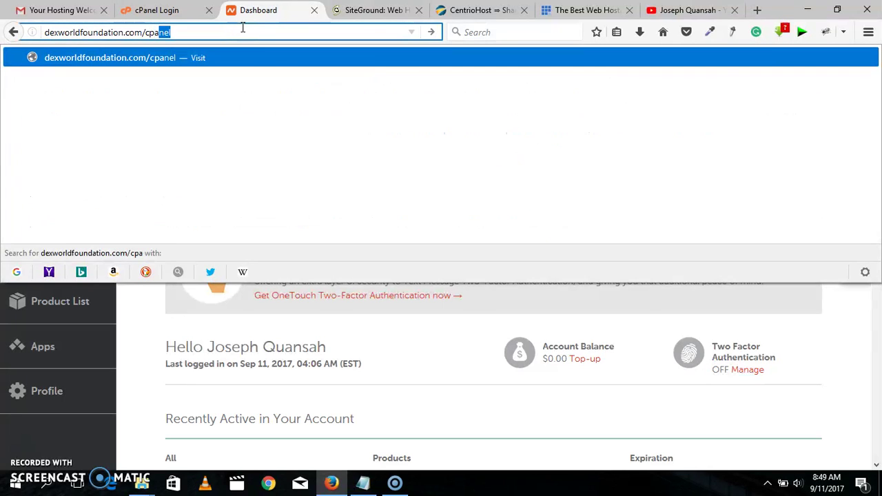
key("Return")
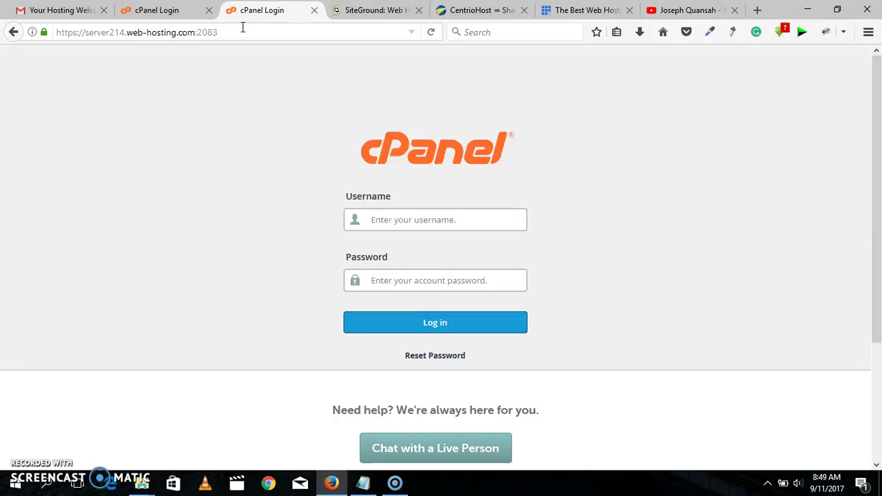
Step: Load the cPanel login page through the port address dexworldfoundation.com:2082
left_click(243, 27)
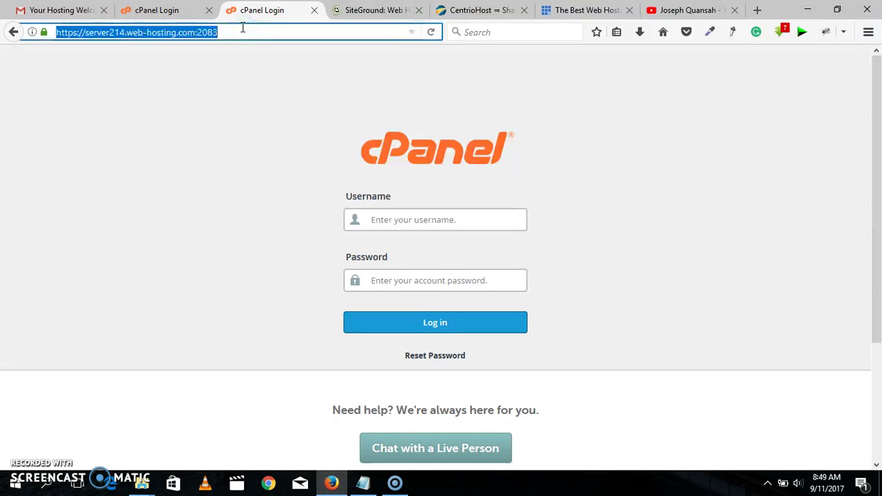
type("dexworldfoundation.com/")
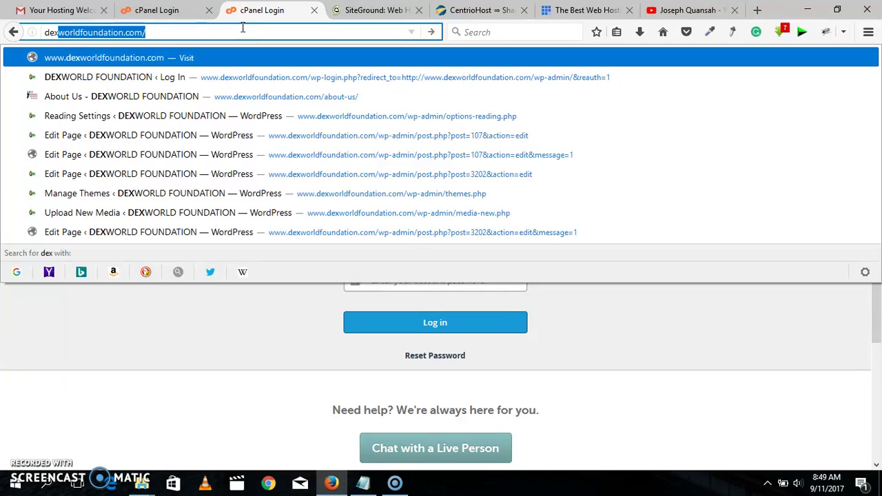
key("Right")
key("BackSpace")
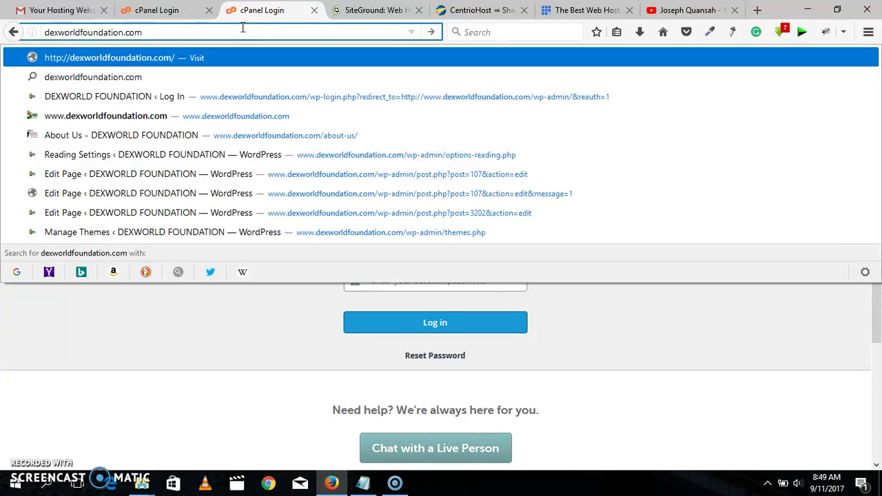
type(":2082")
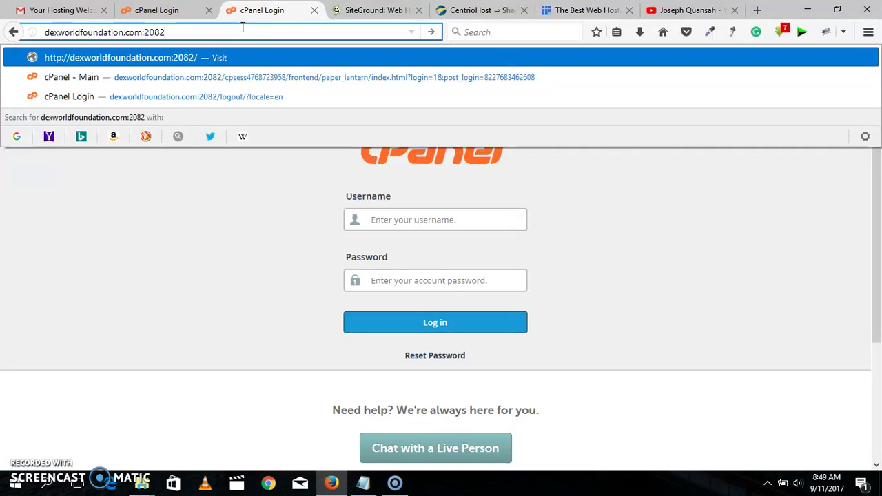
key("Return")
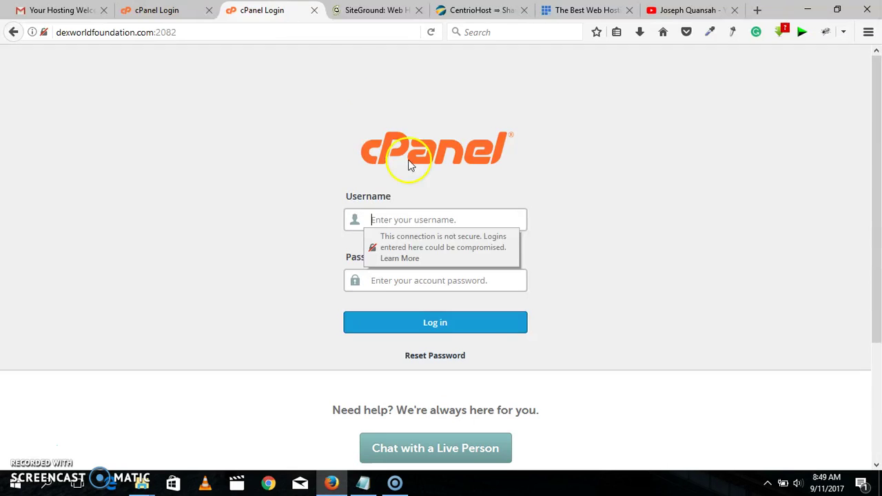
Step: Replace the :2082 port in the address with /cpanel and load the login page from dexworldfoundation.com/cpanel
left_click(227, 31)
left_click(227, 32)
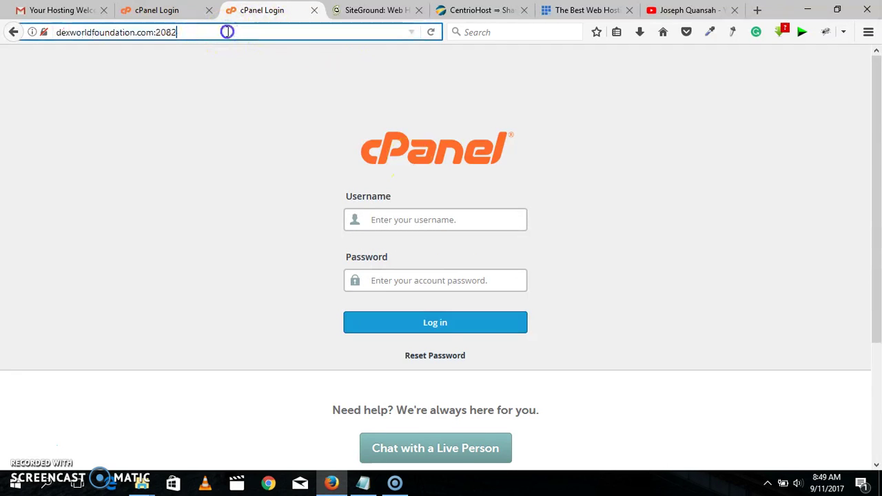
key("BackSpace")
key("BackSpace")
key("BackSpace")
key("BackSpace")
key("BackSpace")
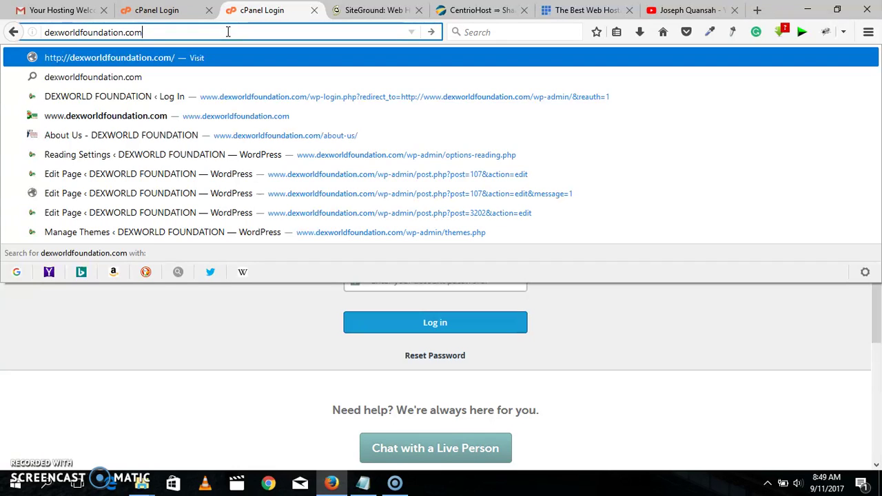
type("/c")
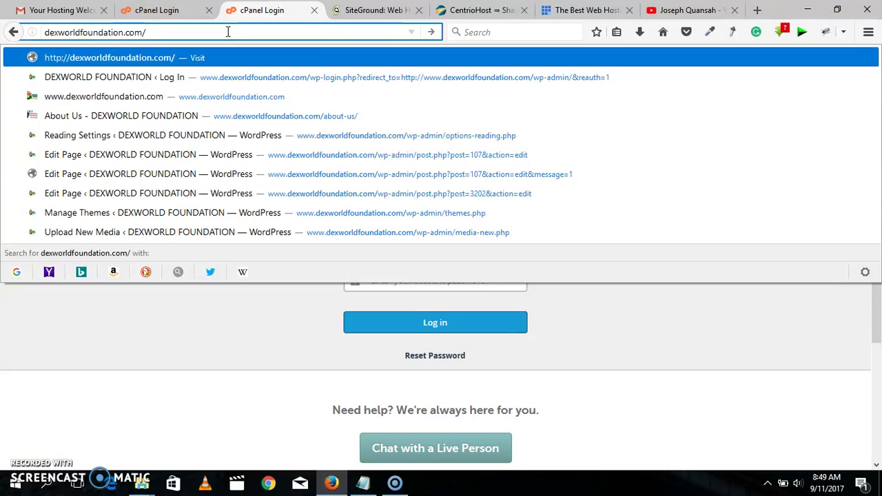
key("Return")
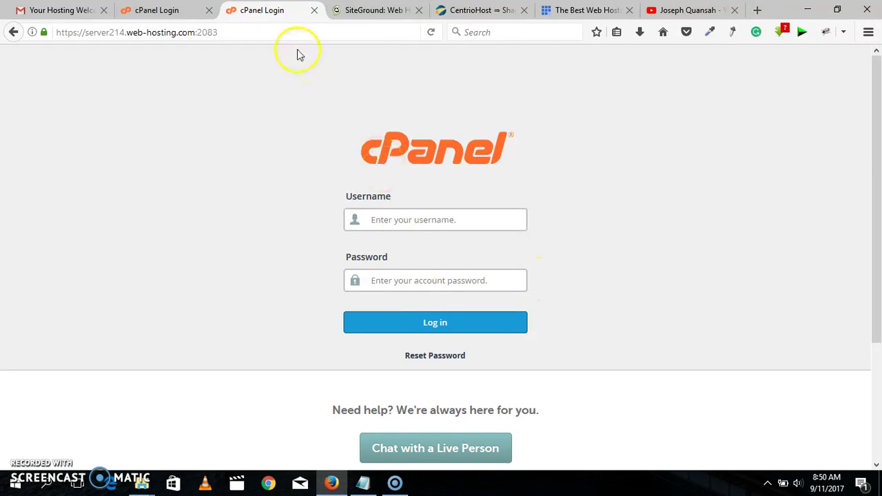
Step: Go to dexworldfoundation.com:2082 to open the cPanel login page by port number
left_click(241, 30)
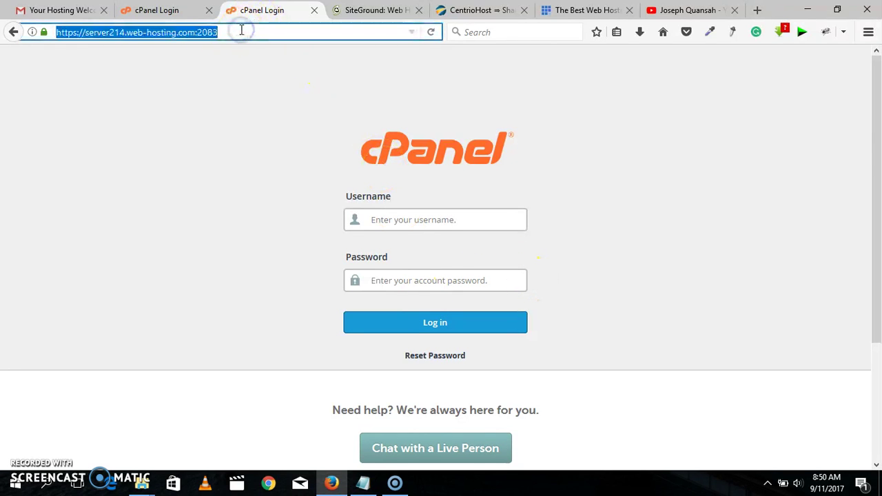
type("dexworldfoundation.com/")
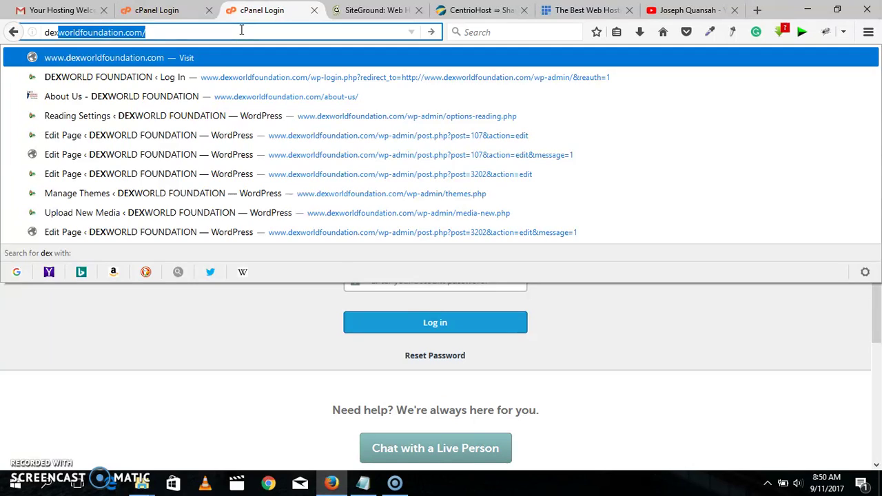
key("Right")
key("BackSpace")
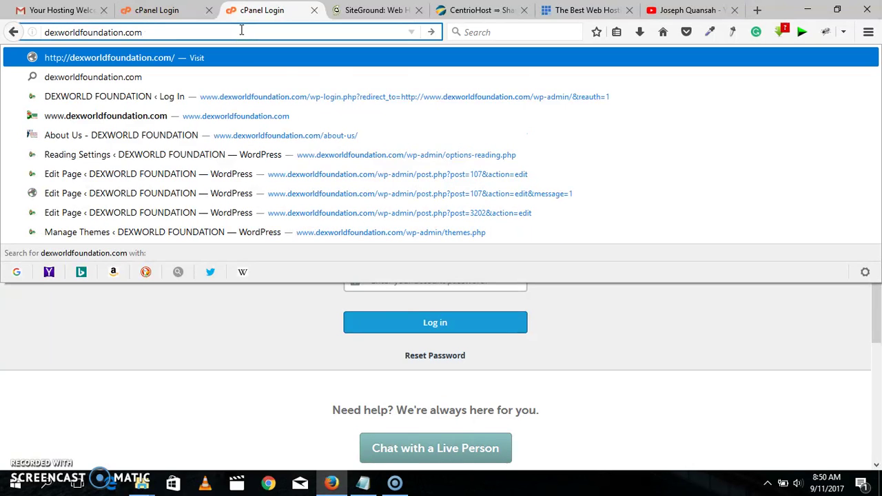
type(":205")
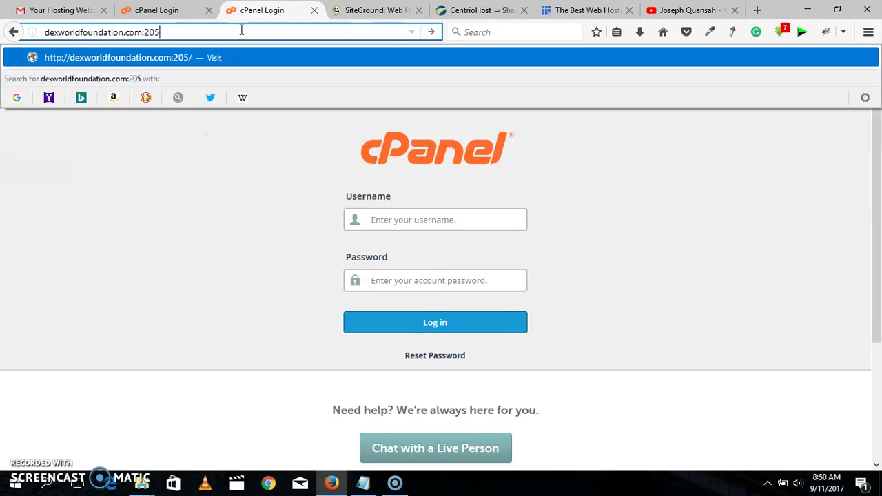
type("282")
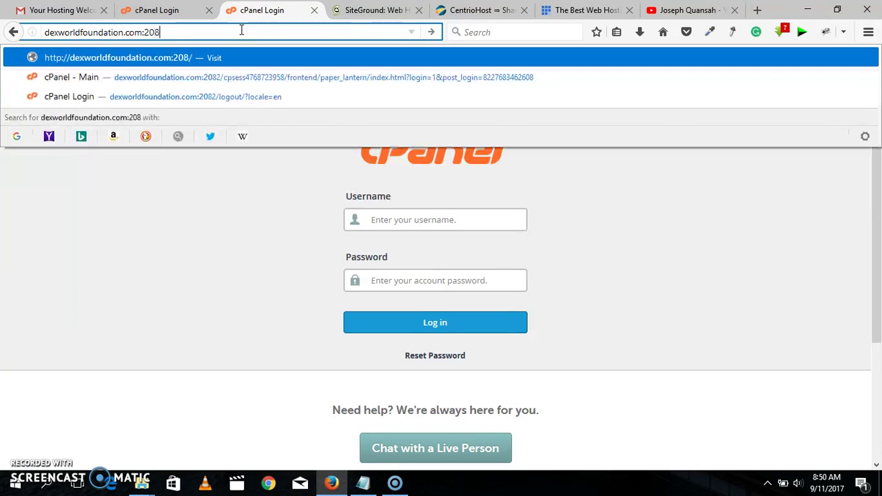
key("Return")
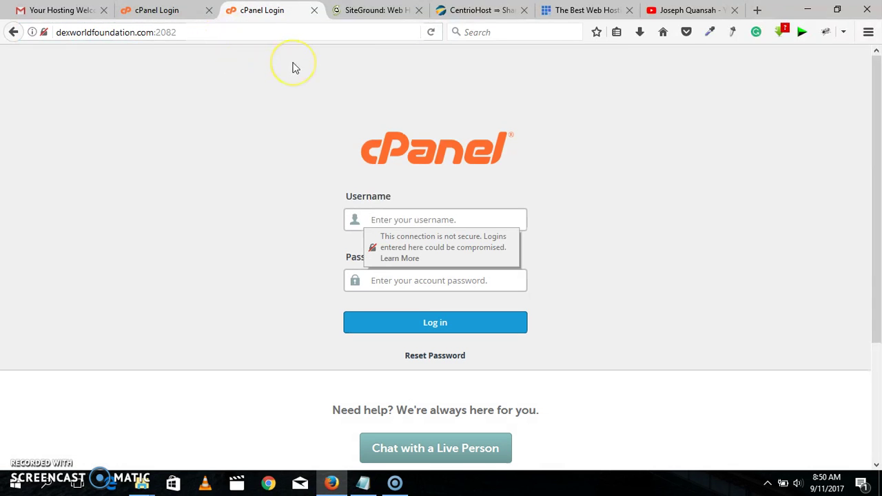
Step: Copy the cPanel password from the welcome email into the password field of the dexworldfoundation.com:2082 login page
left_click(92, 19)
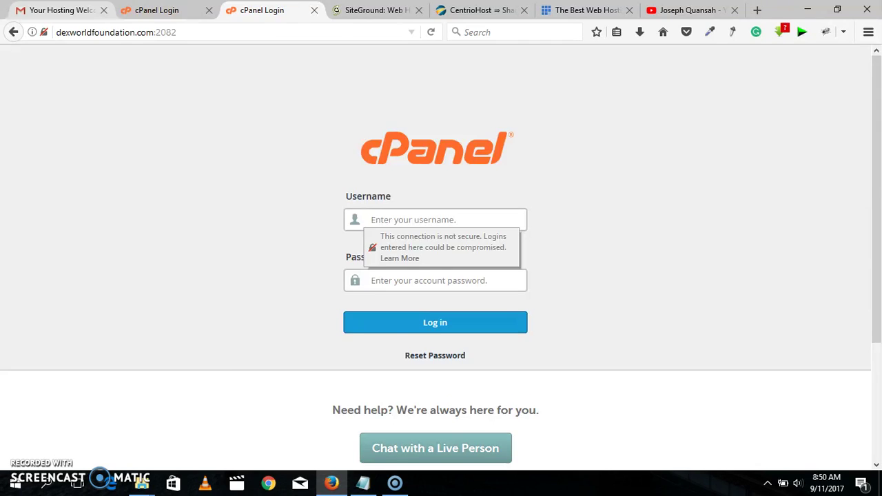
key("ctrl+1")
left_click_drag(455, 283, 373, 279)
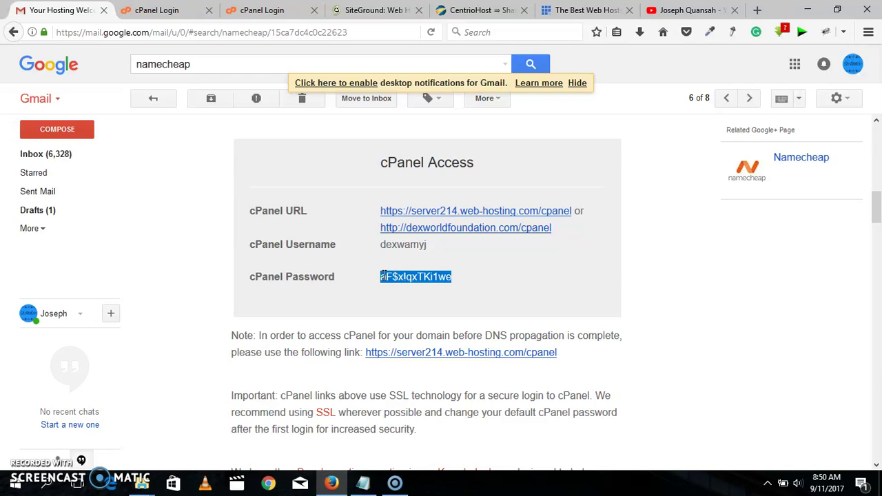
left_click(262, 11)
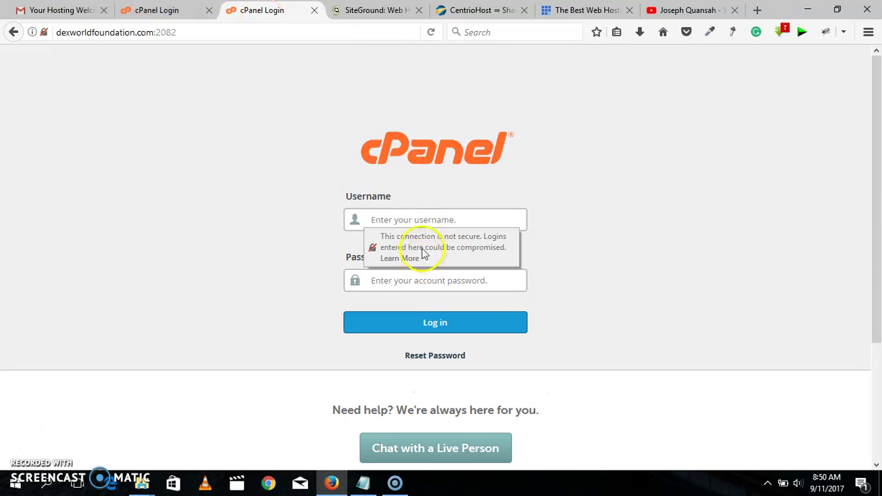
left_click(382, 281)
key("ctrl+v")
Step: Copy the cPanel username from the welcome email into the dexworldfoundation.com:2082 login page and log in
left_click(157, 10)
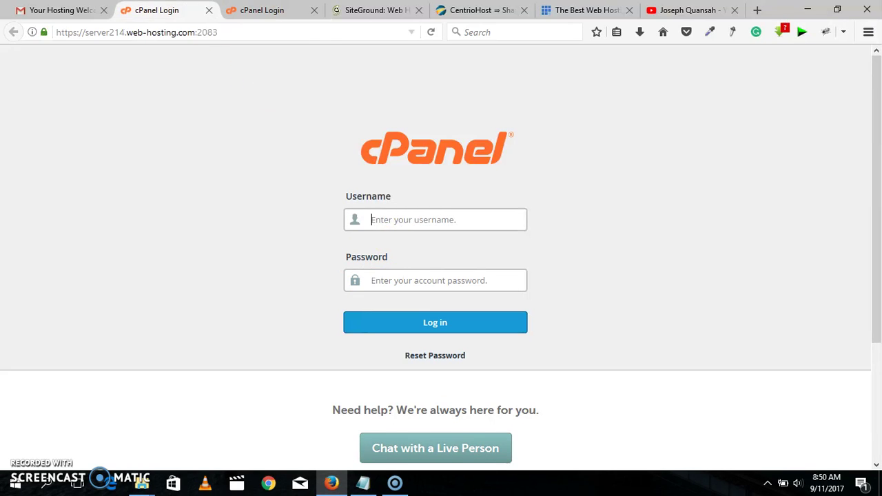
left_click(62, 10)
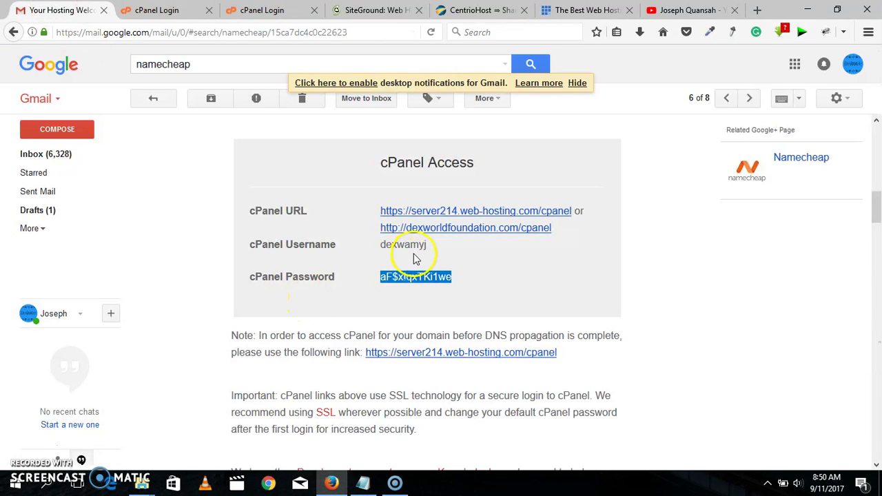
left_click_drag(428, 247, 407, 245)
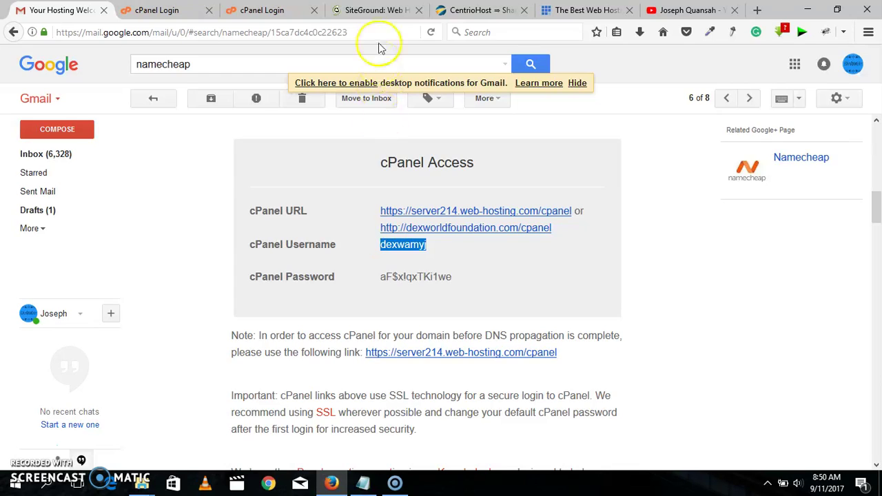
left_click(266, 11)
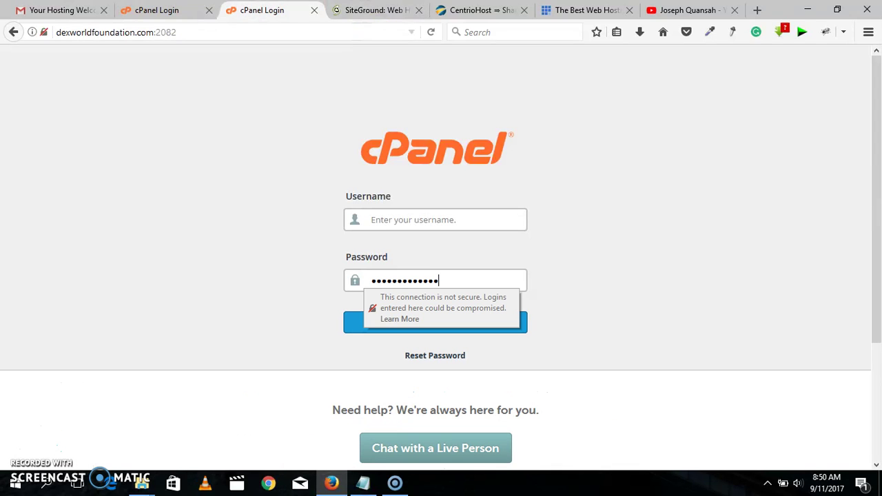
left_click(410, 220)
type("dexwamyj")
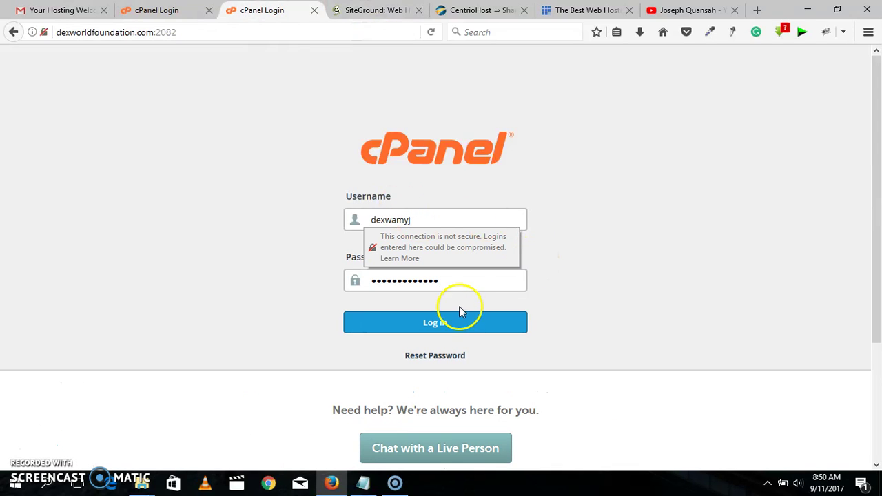
left_click(427, 327)
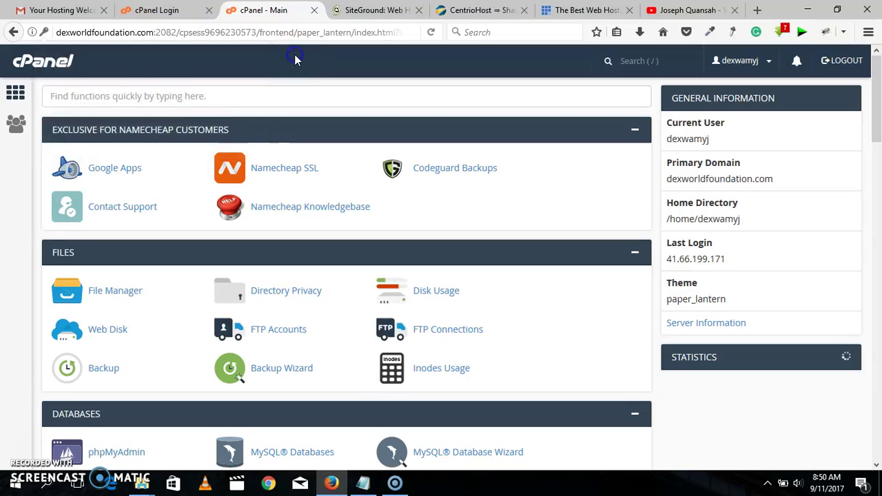
Step: Examine the tool sections on the cPanel home page, from Files, Databases, Domains and Email to the Softaculous Apps Installer
left_click(294, 55)
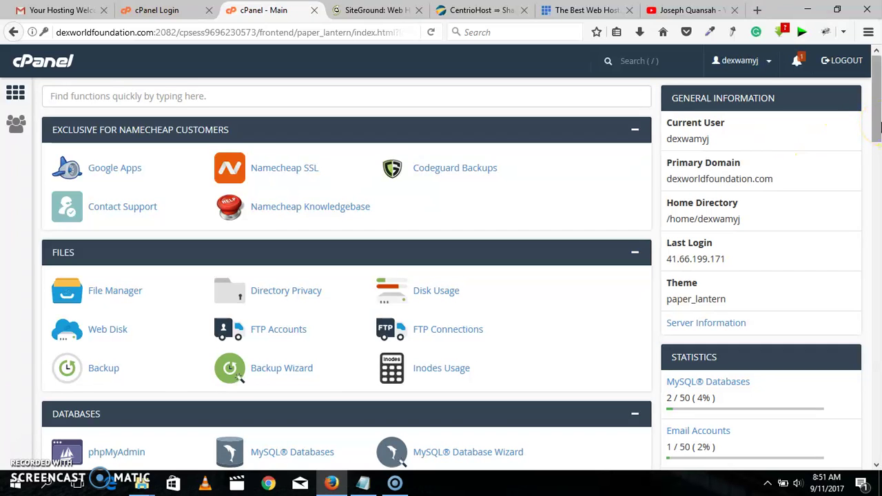
left_click_drag(879, 126, 878, 108)
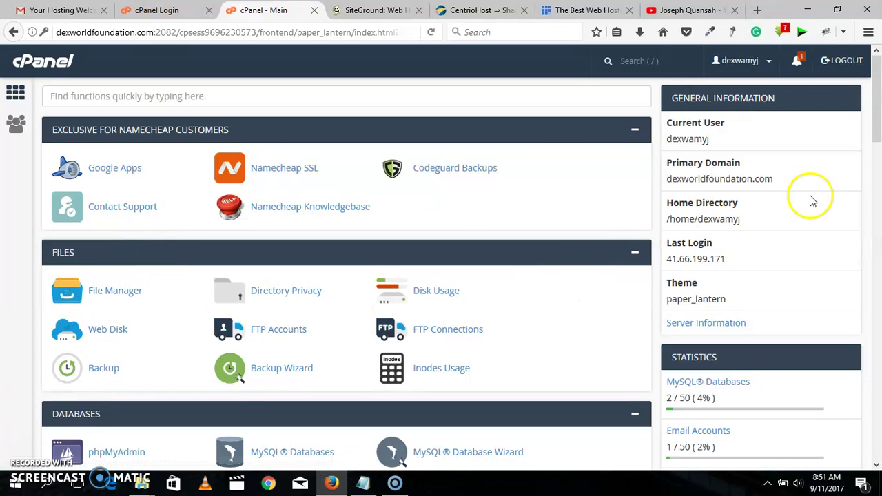
left_click_drag(879, 124, 879, 169)
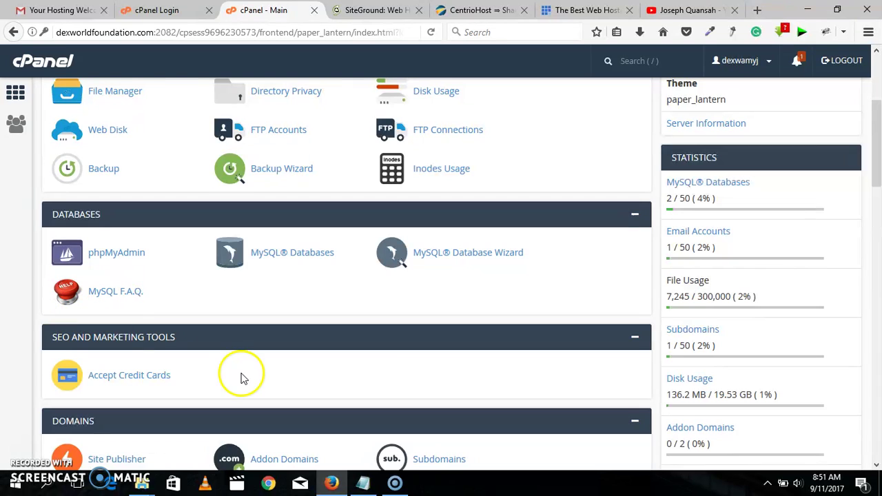
left_click_drag(876, 157, 879, 214)
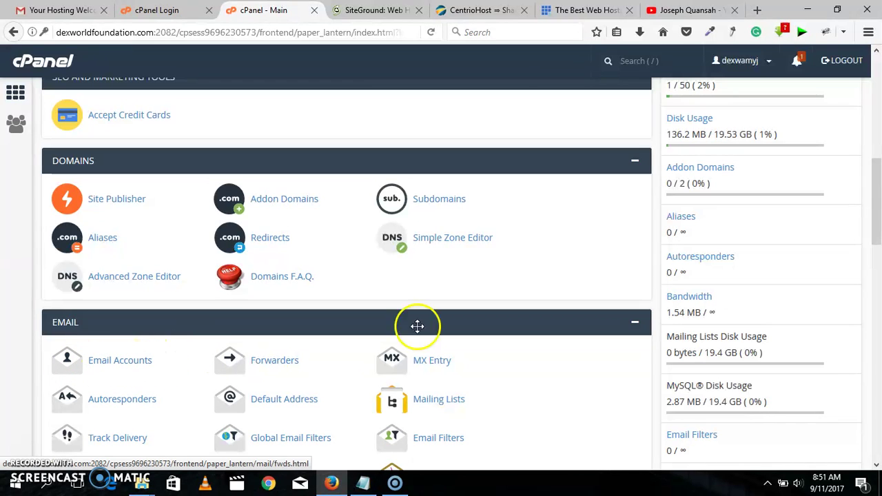
left_click_drag(879, 244, 878, 272)
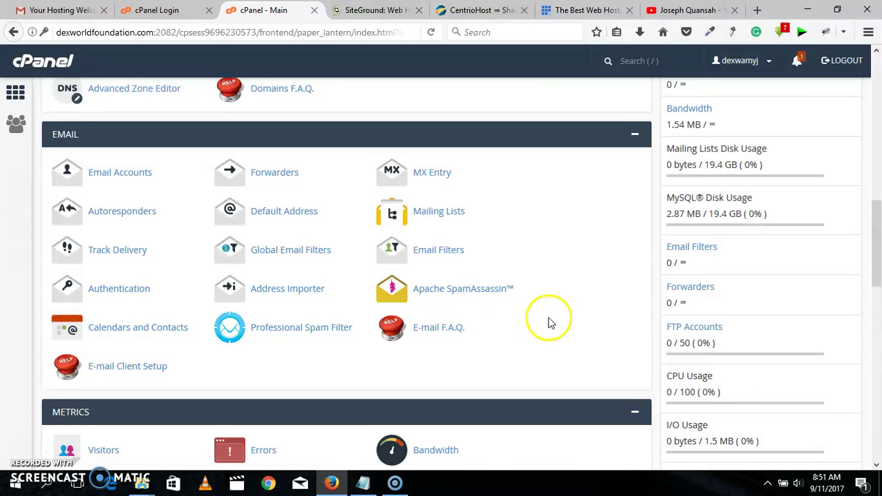
left_click_drag(879, 272, 879, 441)
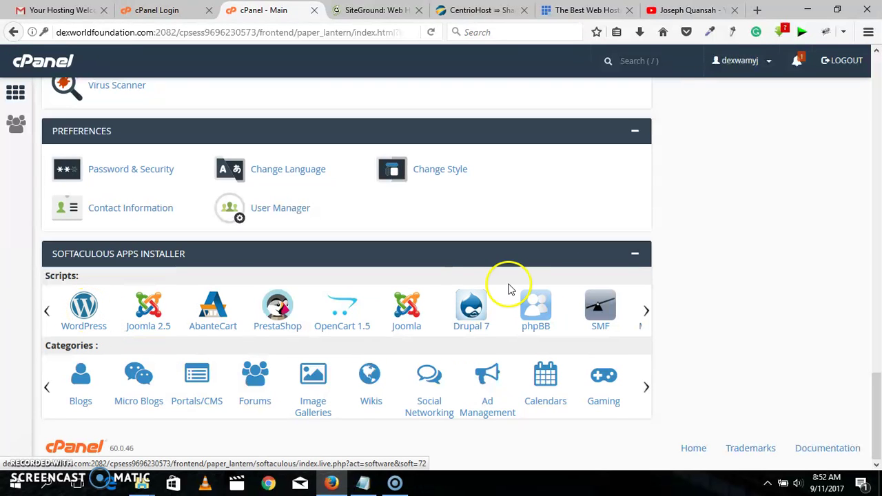
left_click_drag(877, 396, 877, 84)
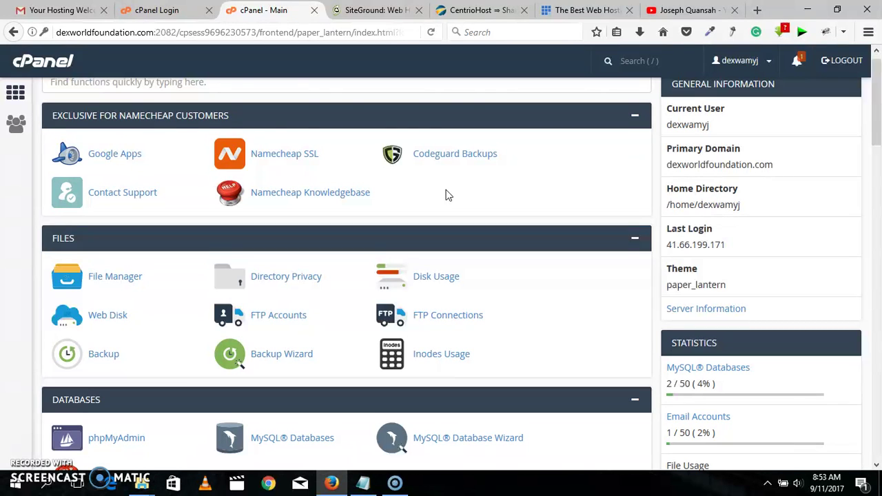
left_click_drag(877, 142, 860, 103)
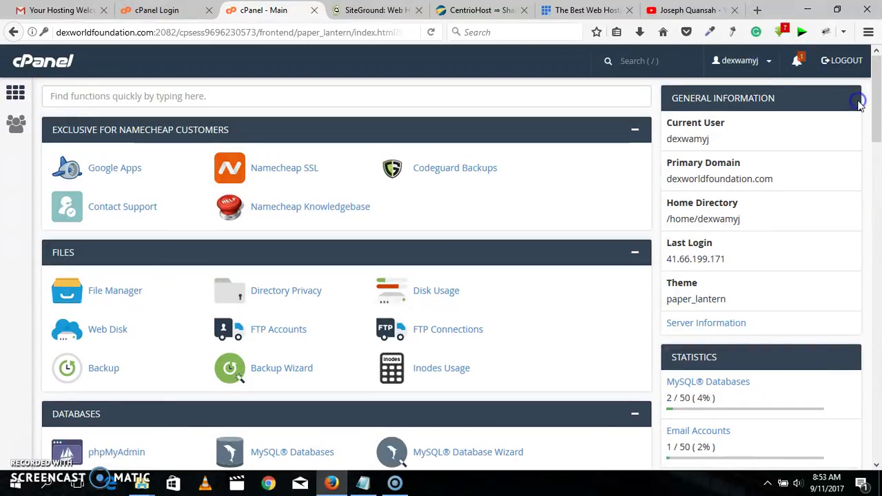
left_click(372, 10)
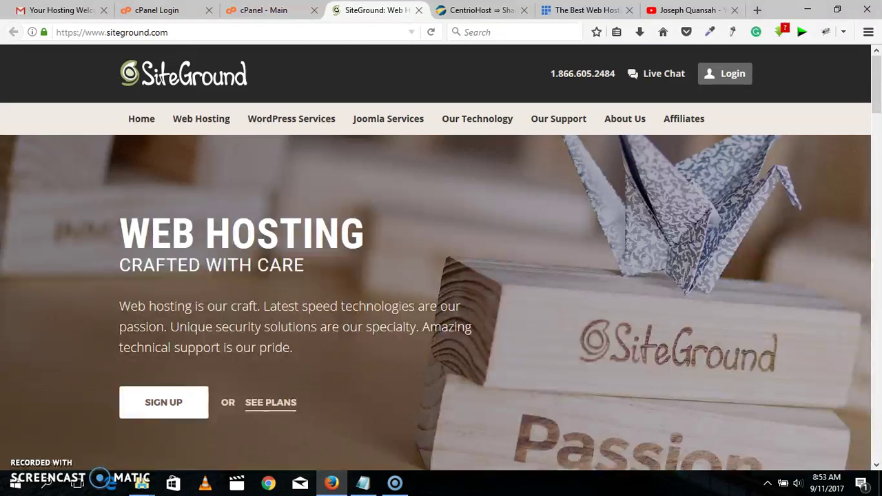
left_click(264, 10)
left_click(157, 9)
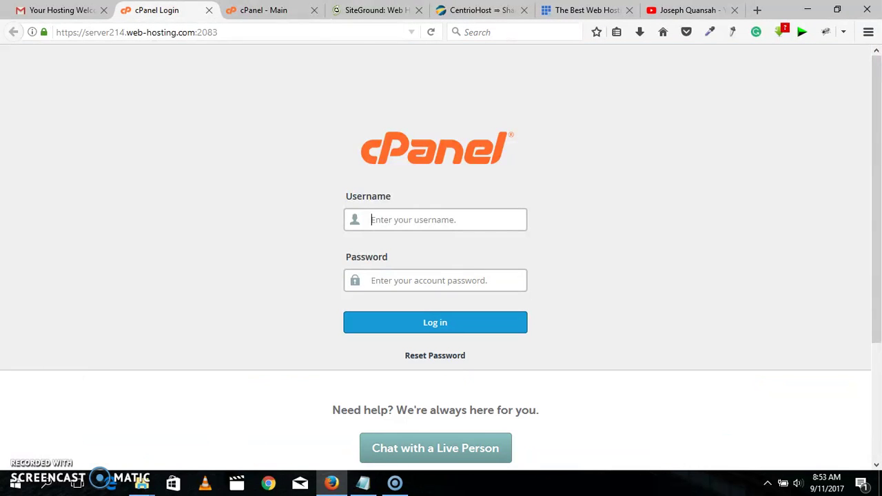
left_click(264, 10)
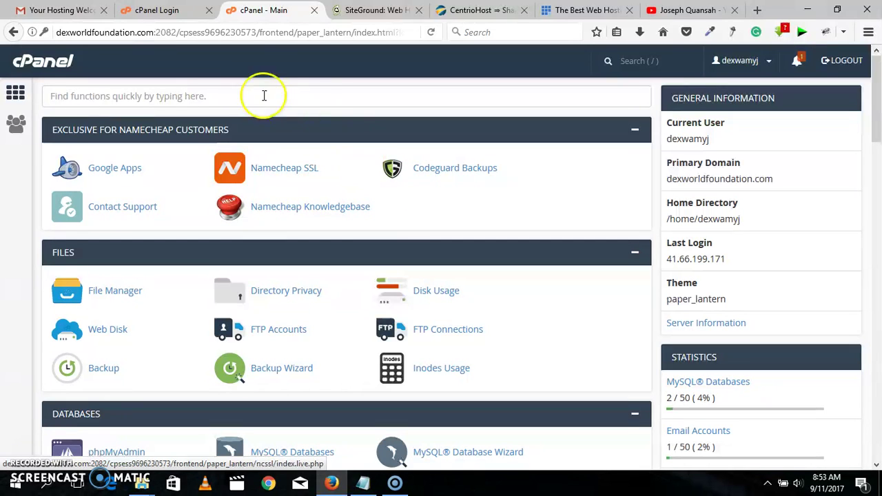
left_click_drag(873, 122, 878, 103)
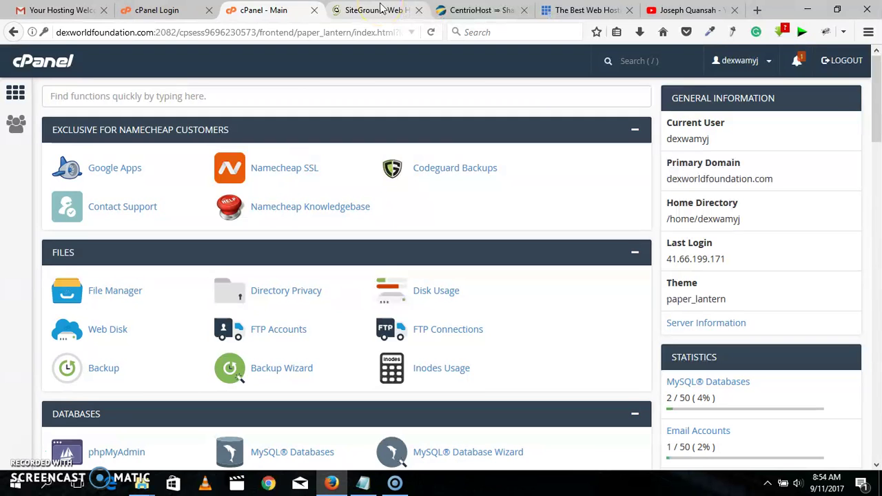
Step: Switch to the open YouTube channel page and view the channel header above its uploaded videos
left_click(689, 10)
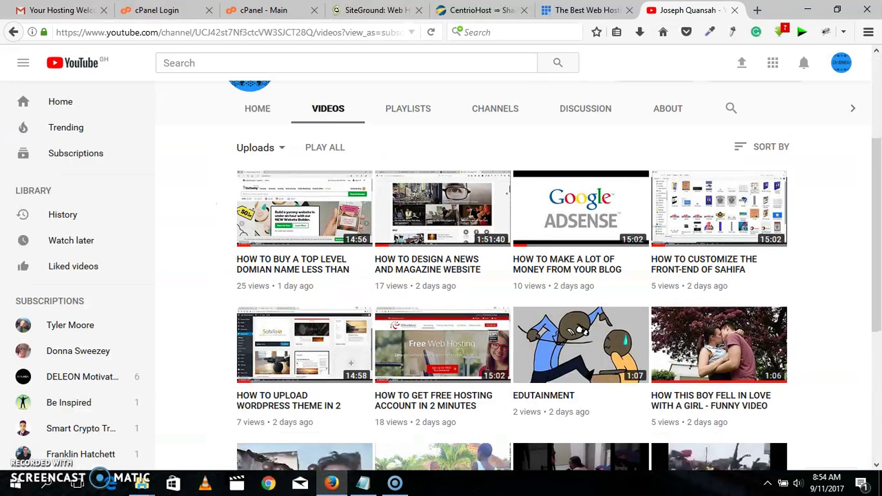
left_click_drag(875, 166, 877, 58)
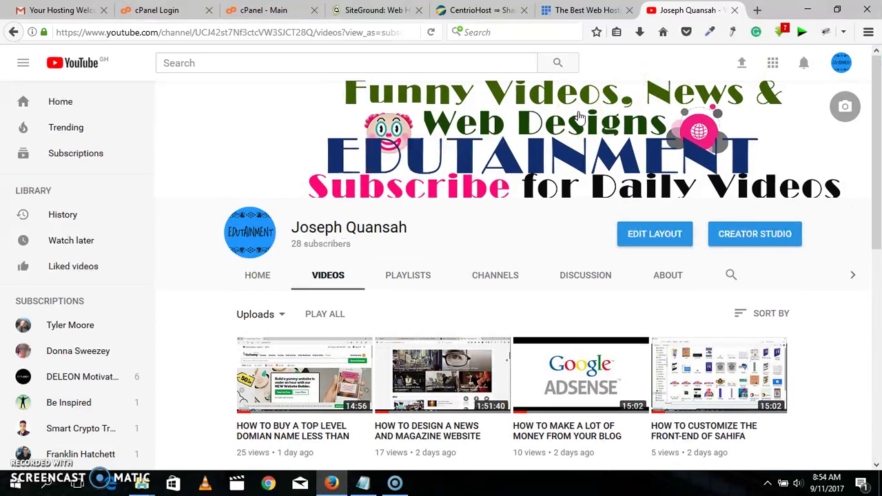
left_click_drag(879, 158, 879, 159)
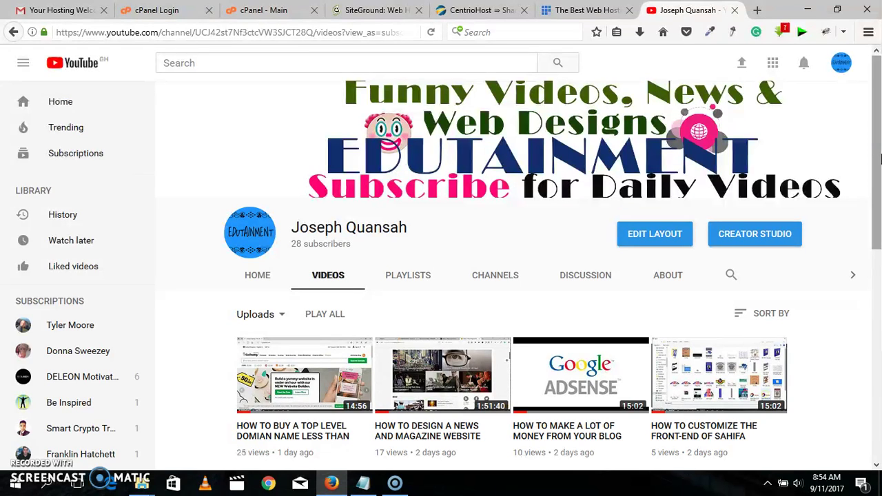
left_click(880, 157)
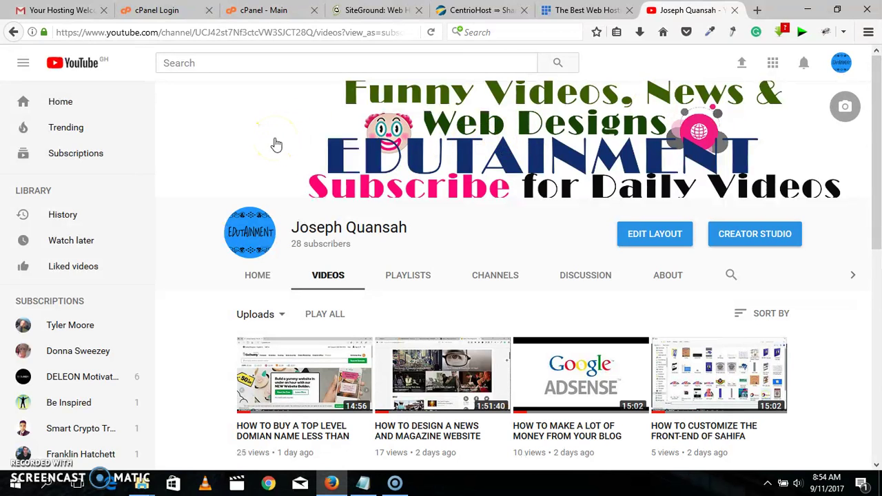
left_click(783, 119)
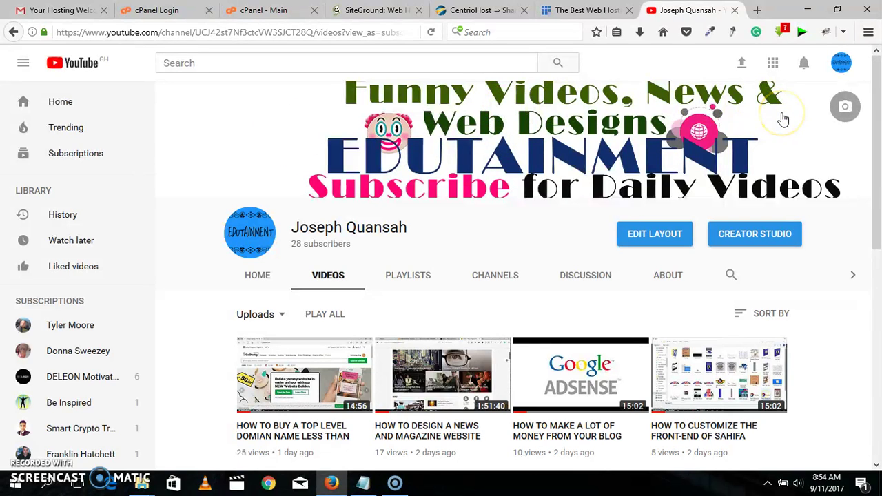